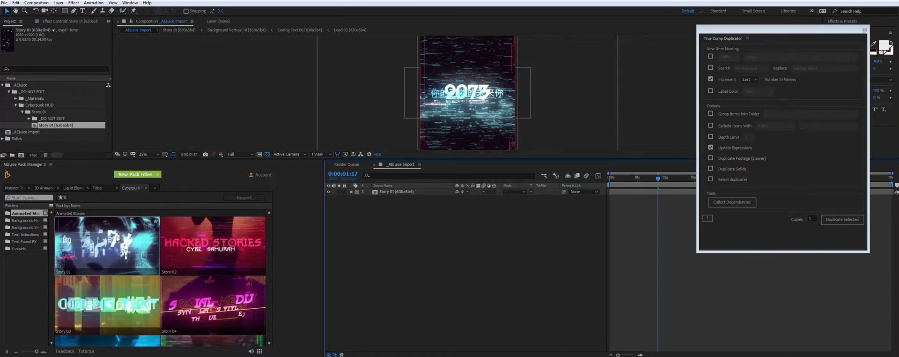
pyautogui.click(391, 191)
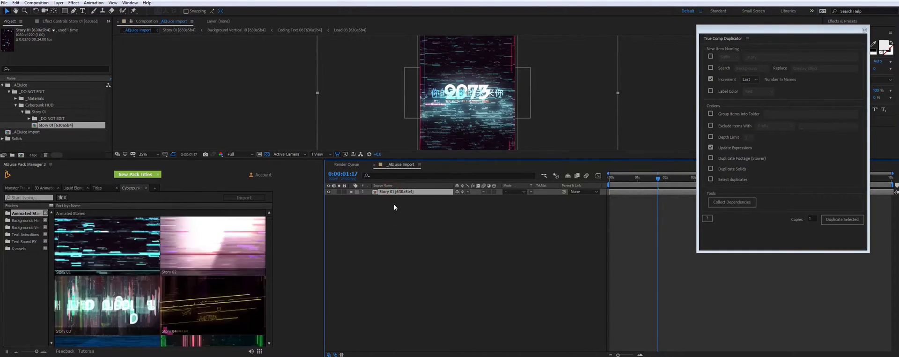
pyautogui.hotkey('ctrl', 'd')
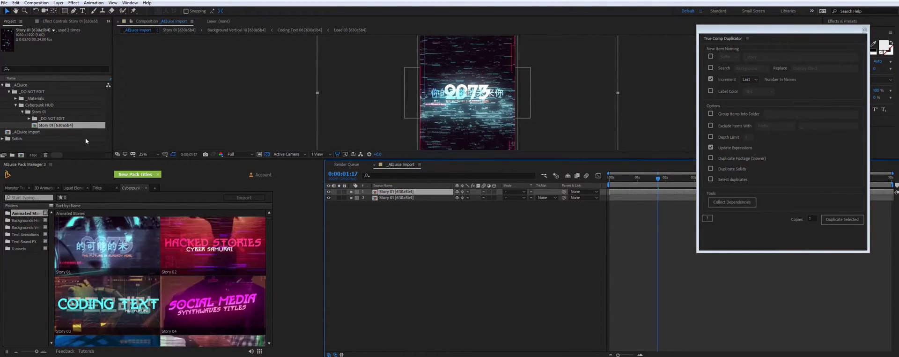
pyautogui.hotkey('ctrl', 'z')
pyautogui.click(64, 127)
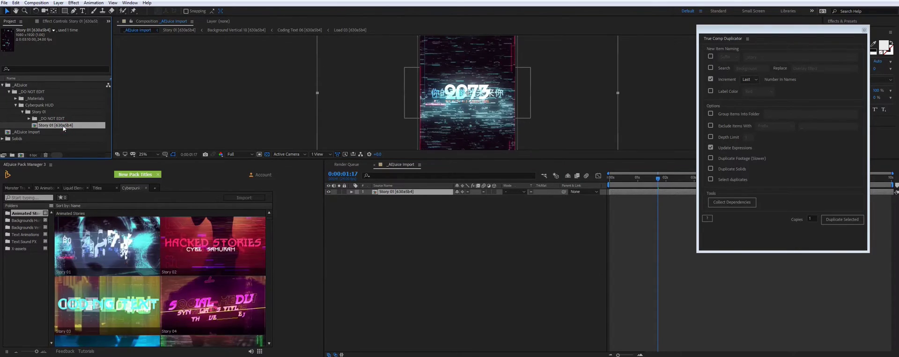
pyautogui.click(80, 136)
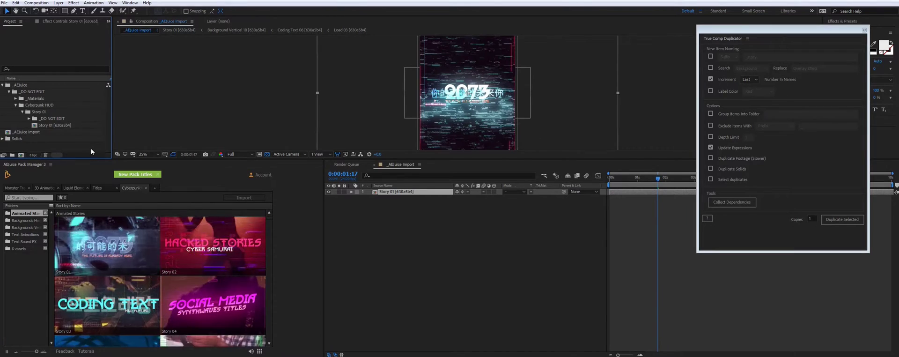
# Step: Choose the Story 01 animated title from the AEJuice Animated Stories library
pyautogui.click(112, 252)
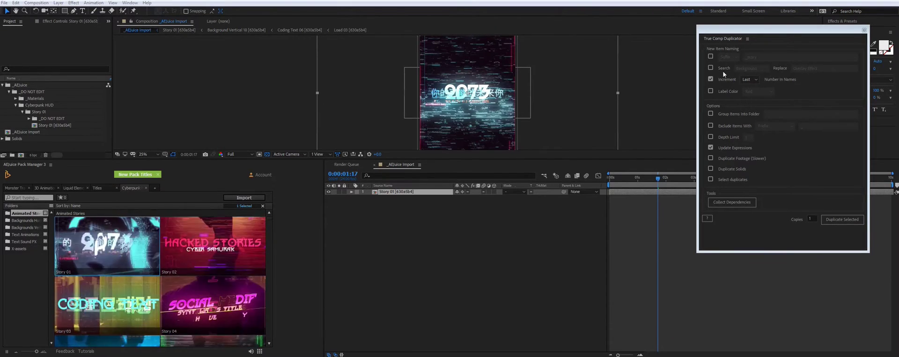
pyautogui.click(711, 79)
pyautogui.click(710, 56)
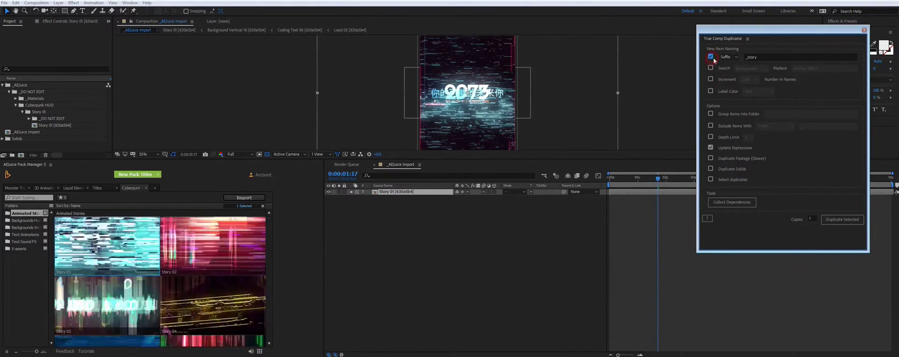
pyautogui.click(737, 57)
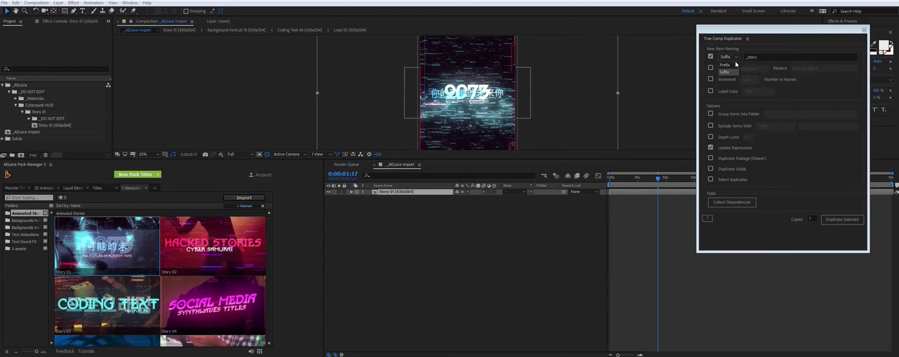
pyautogui.click(762, 56)
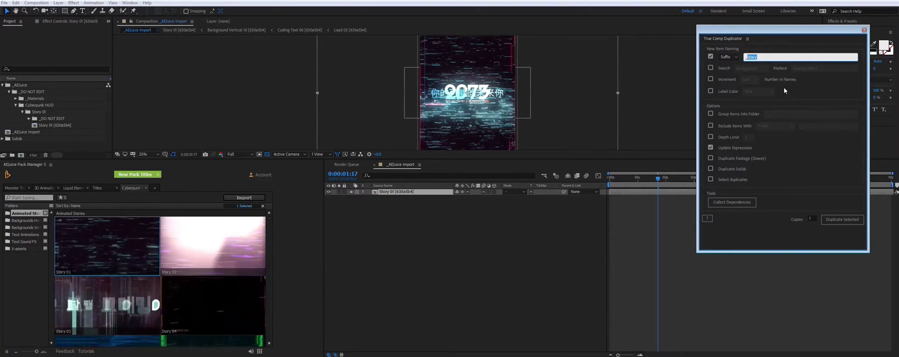
pyautogui.click(710, 56)
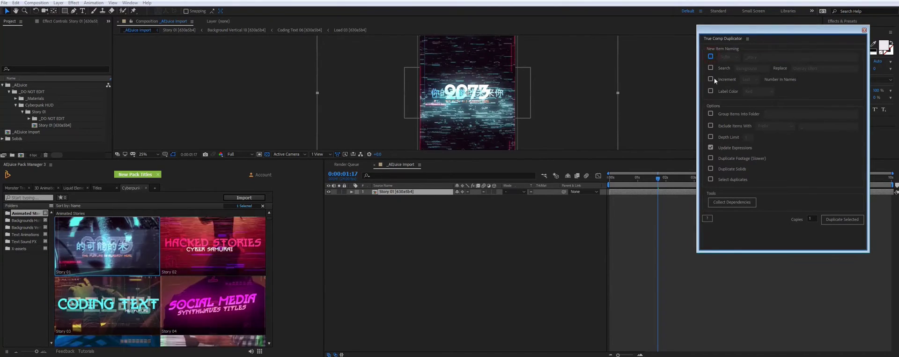
pyautogui.click(711, 79)
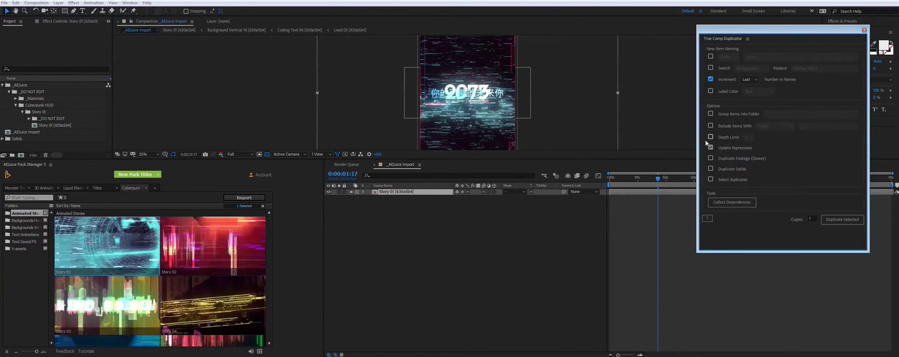
# Step: Reveal the Story 01 layer's source comp and duplicate it as numbered Story 01 [630a5b5]
pyautogui.rightClick(400, 193)
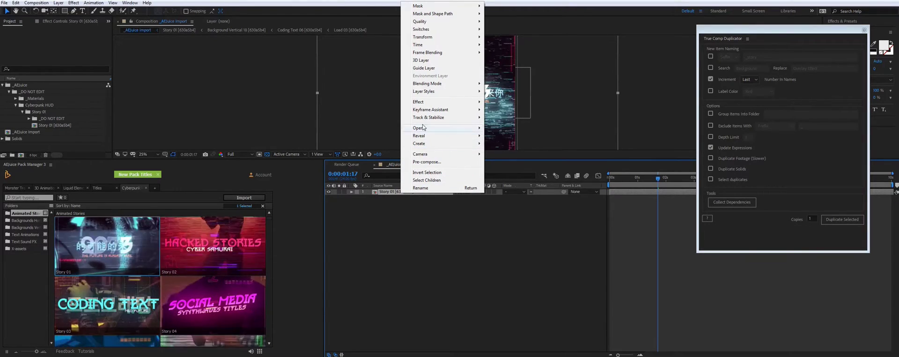
pyautogui.moveTo(419, 136)
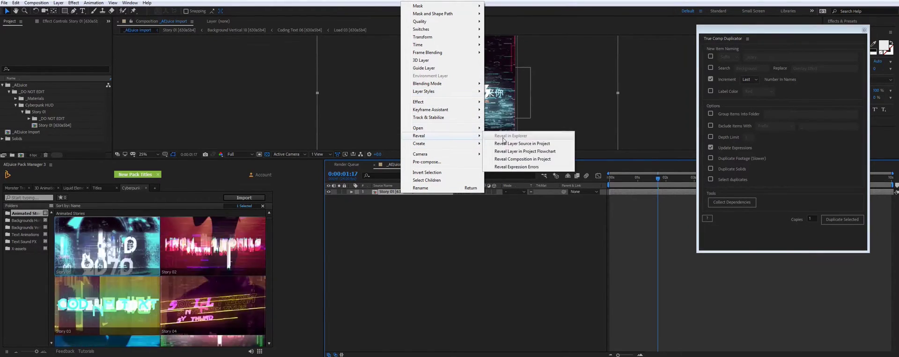
pyautogui.click(516, 144)
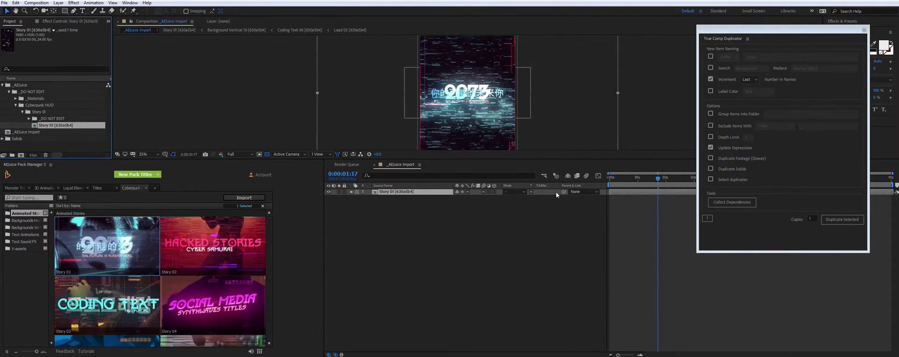
pyautogui.click(843, 220)
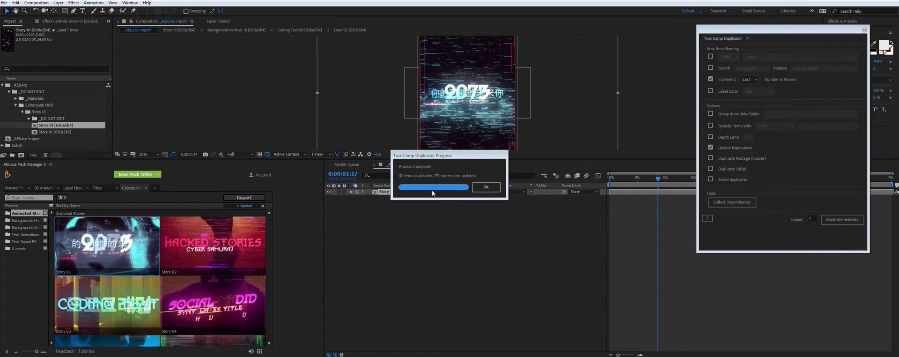
pyautogui.click(486, 187)
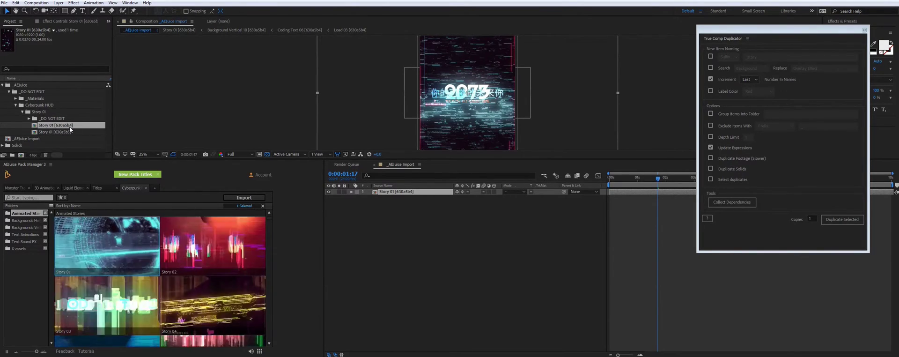
# Step: Remove the [630a5b5] copy and re-duplicate Story 01 with suffix '_2' instead of numbering
pyautogui.click(69, 126)
pyautogui.hotkey('ctrl', 'z')
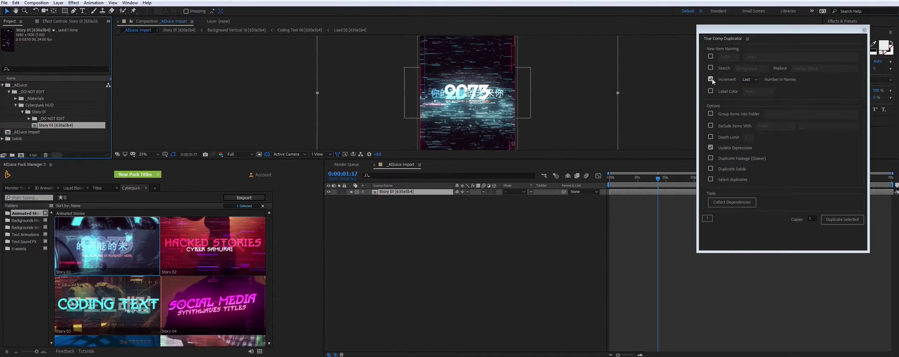
pyautogui.click(711, 78)
pyautogui.click(711, 57)
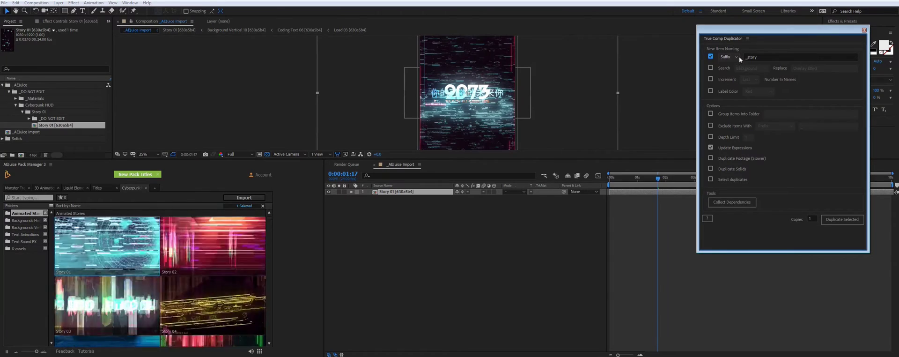
pyautogui.click(763, 58)
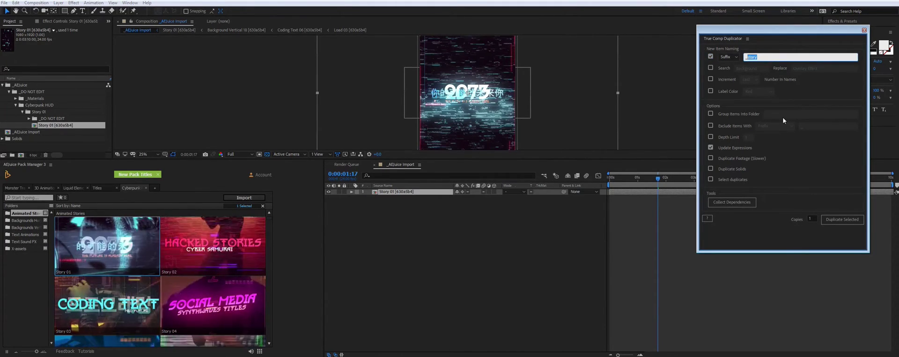
pyautogui.write('_2')
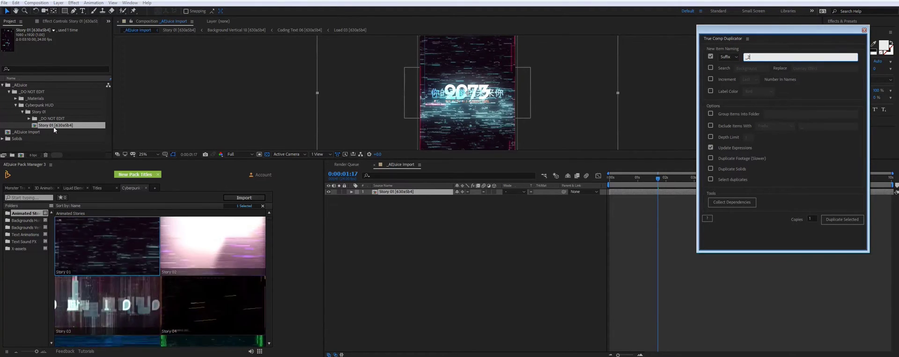
pyautogui.click(842, 219)
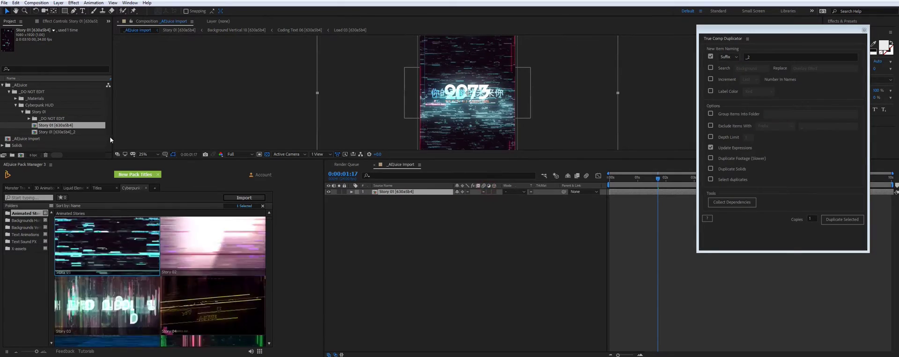
pyautogui.click(75, 131)
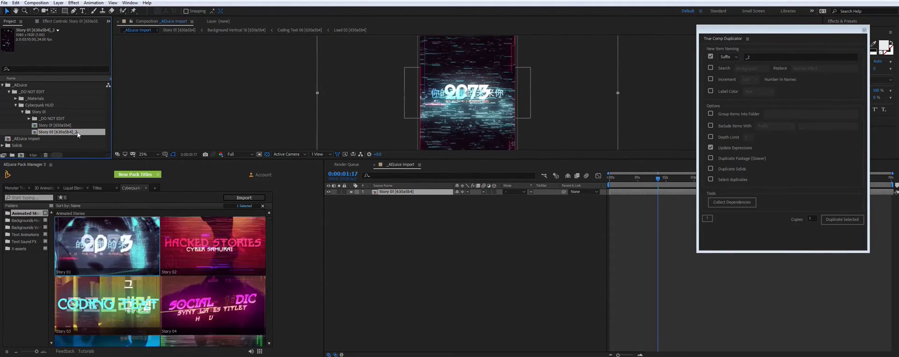
# Step: In the _2 comp's nested Text 12 comp, retype the Text 01 title as 2073
pyautogui.doubleClick(78, 131)
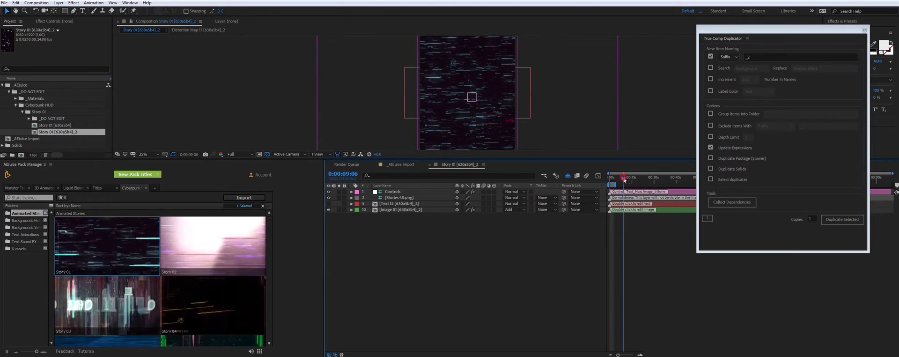
pyautogui.click(623, 179)
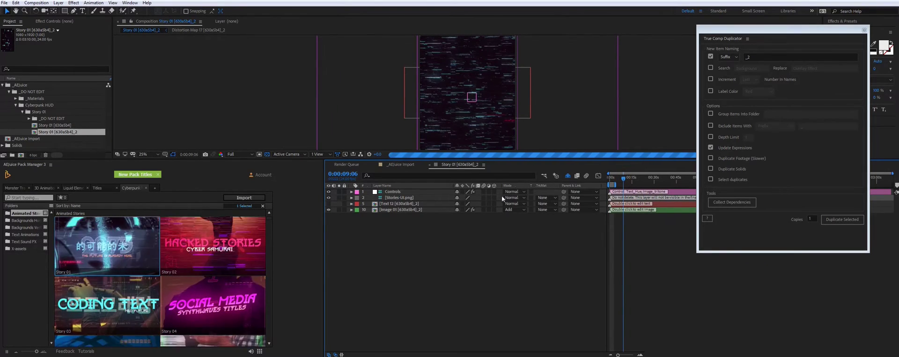
pyautogui.doubleClick(398, 204)
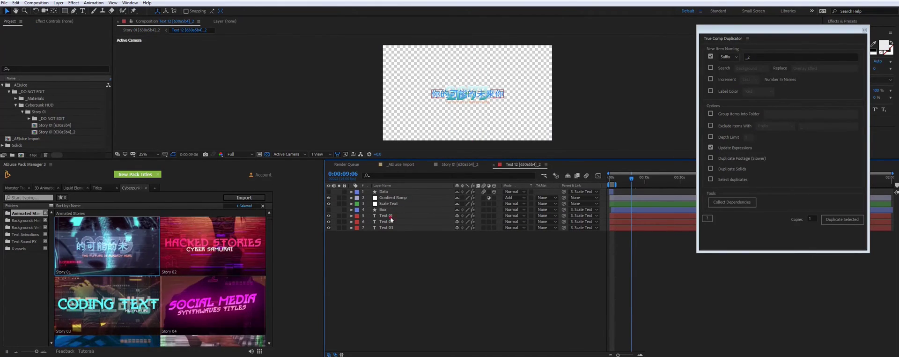
pyautogui.doubleClick(390, 216)
pyautogui.write('2073')
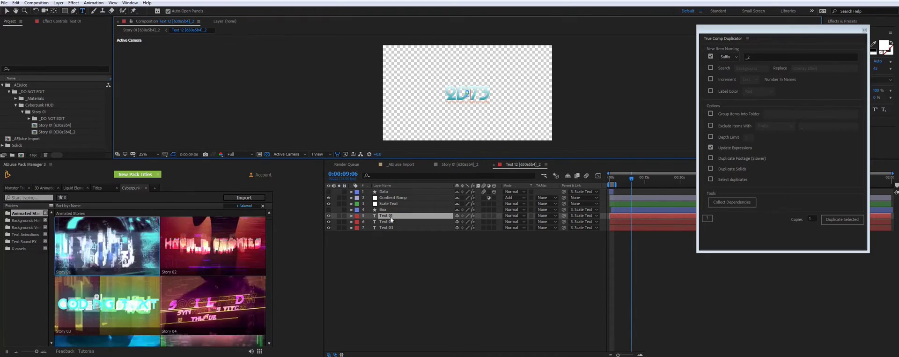
pyautogui.click(461, 164)
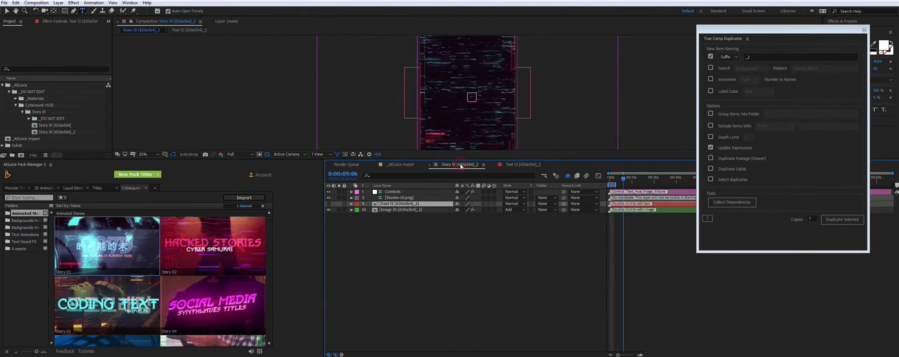
pyautogui.click(402, 165)
# Step: Add Story 01 [630a5b4]_2 as the top layer in _AEJuice Import and hide it
pyautogui.click(64, 132)
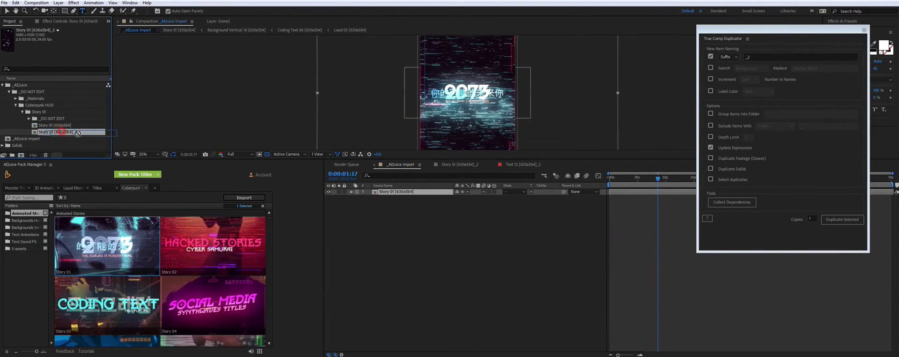
pyautogui.moveTo(77, 133); pyautogui.dragTo(415, 191)
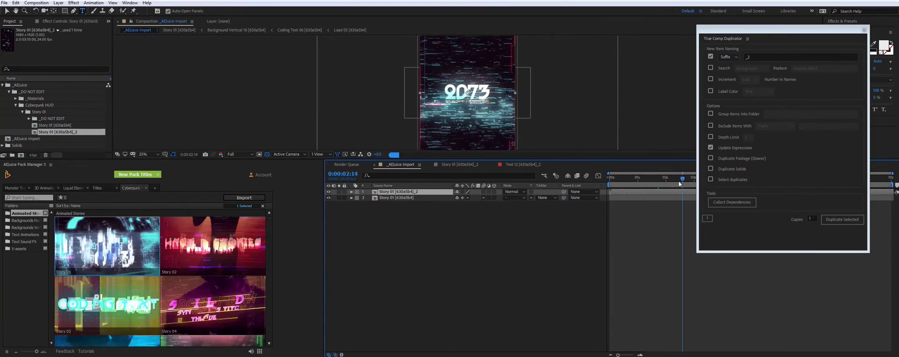
pyautogui.click(328, 192)
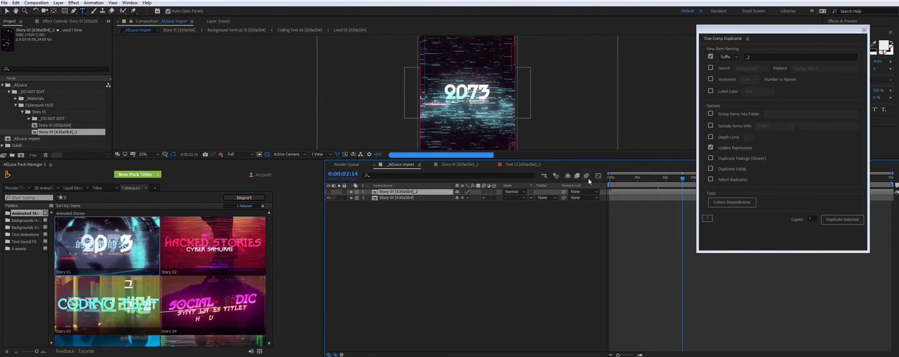